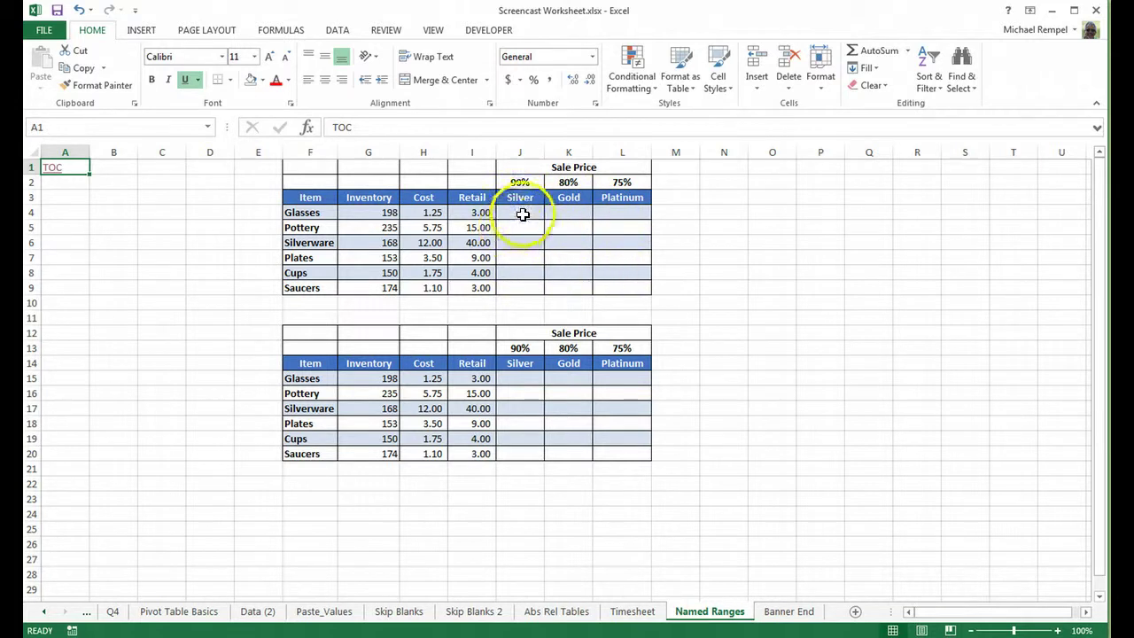
Enter the formula =$I4*J$2 in cell J4 to calculate the Silver sale price for Glasses
click(526, 216)
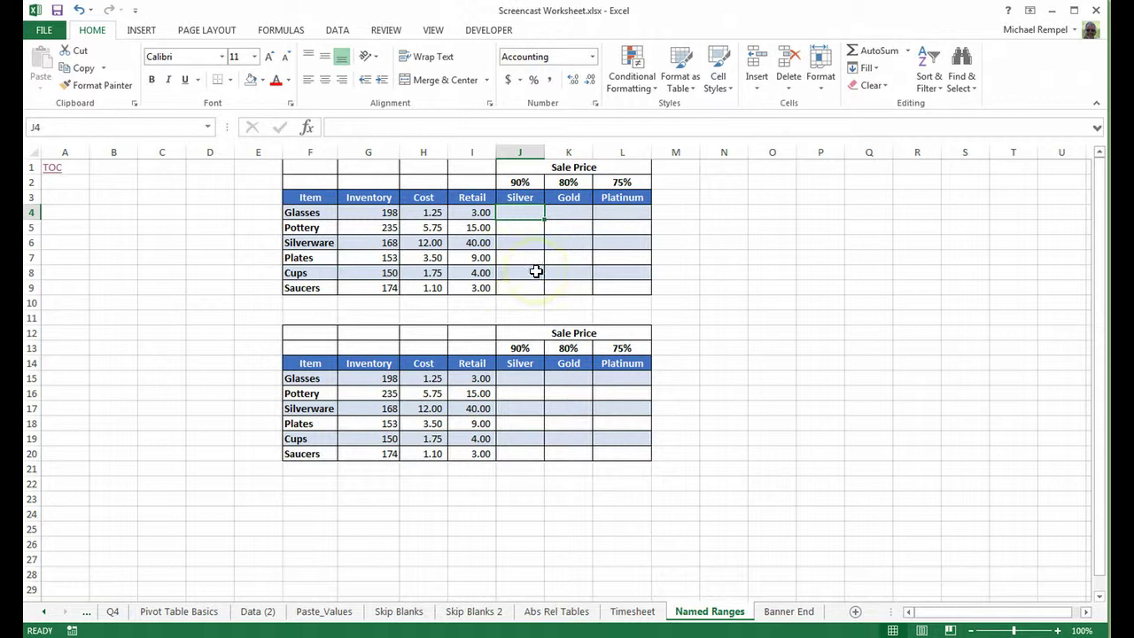
text(=)
click(474, 214)
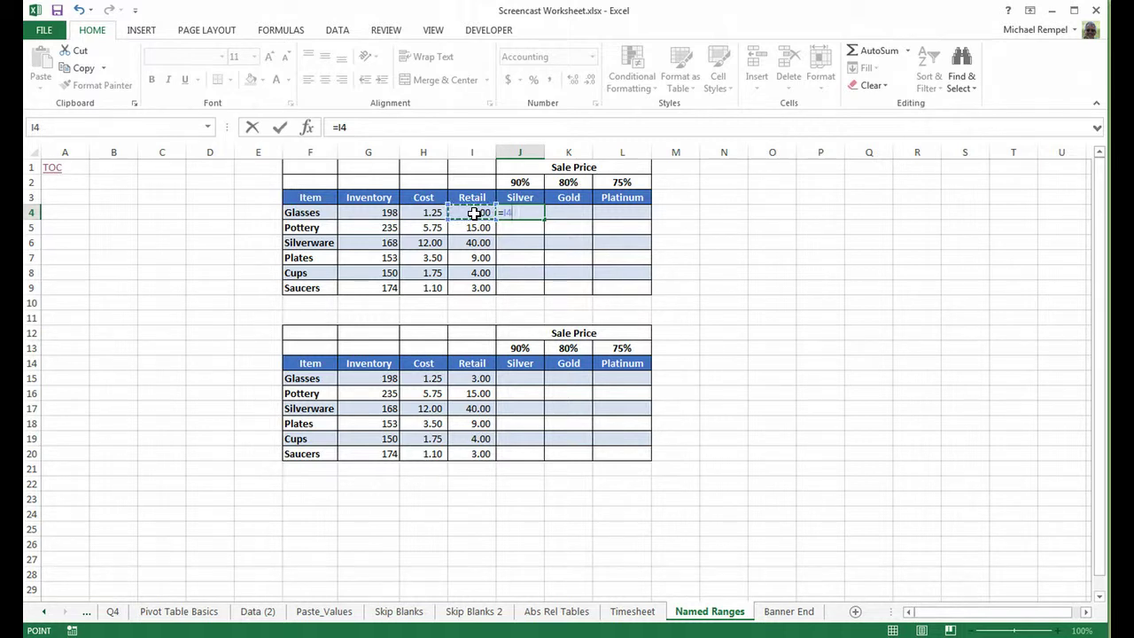
key(F4)
text(*)
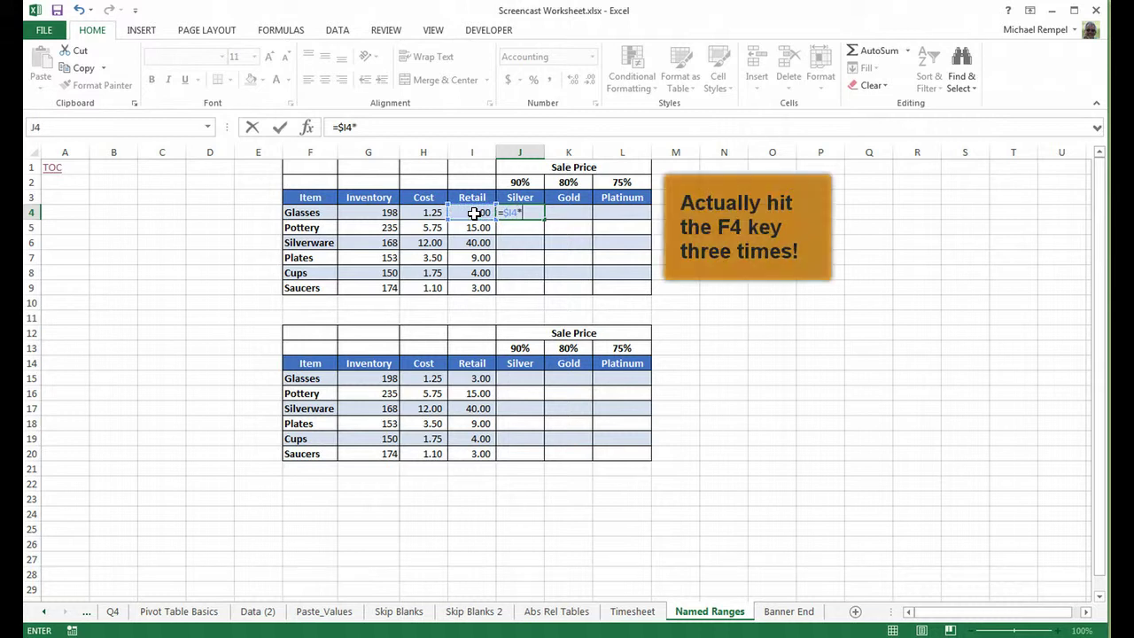
click(530, 181)
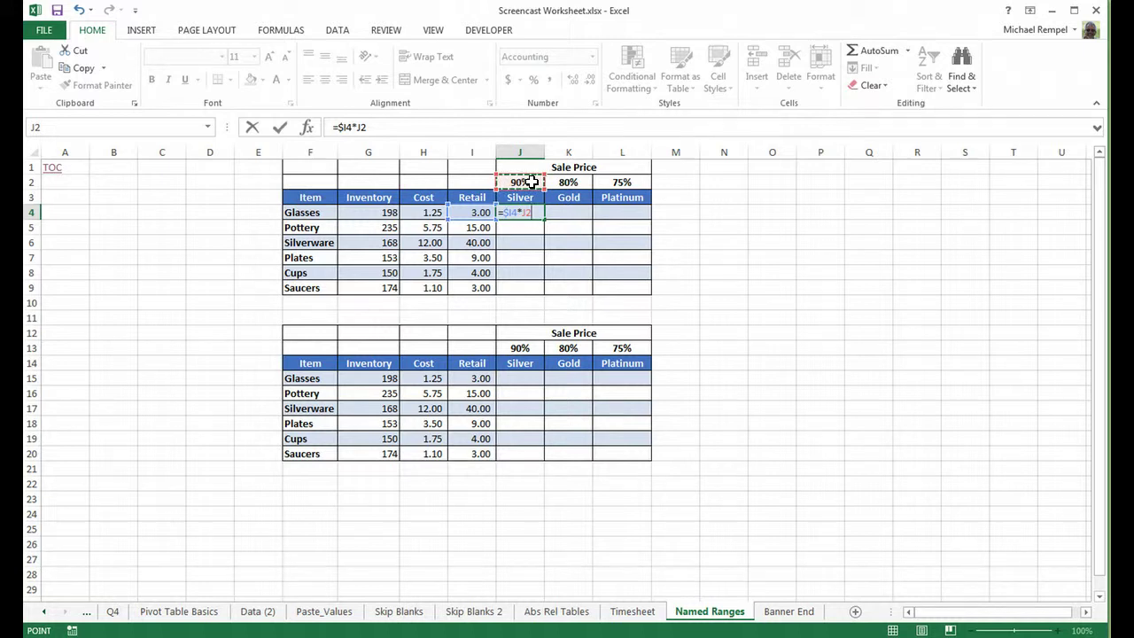
key(F4)
key(F4)
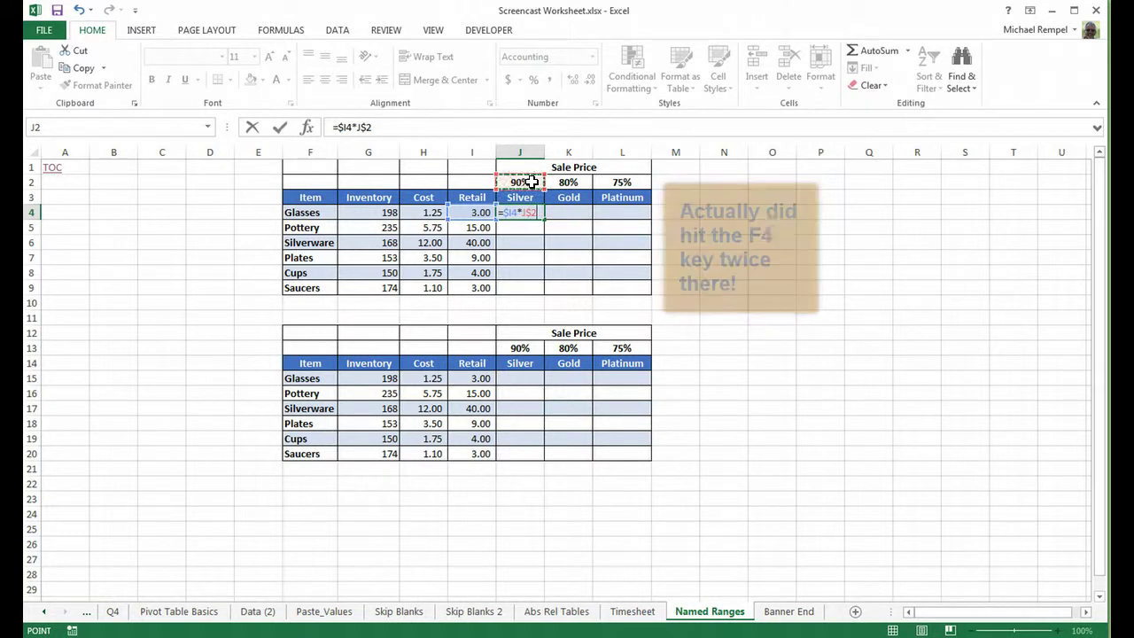
key(Return)
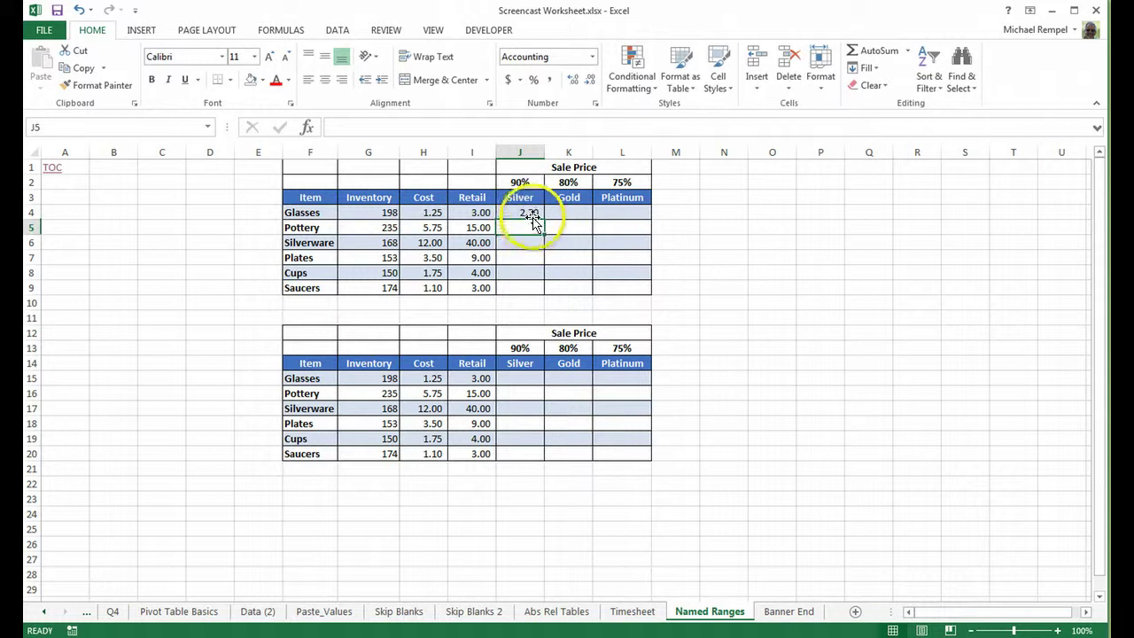
Fill the J4 formula across the Silver, Gold and Platinum columns for all items, covering J4:L9
click(529, 212)
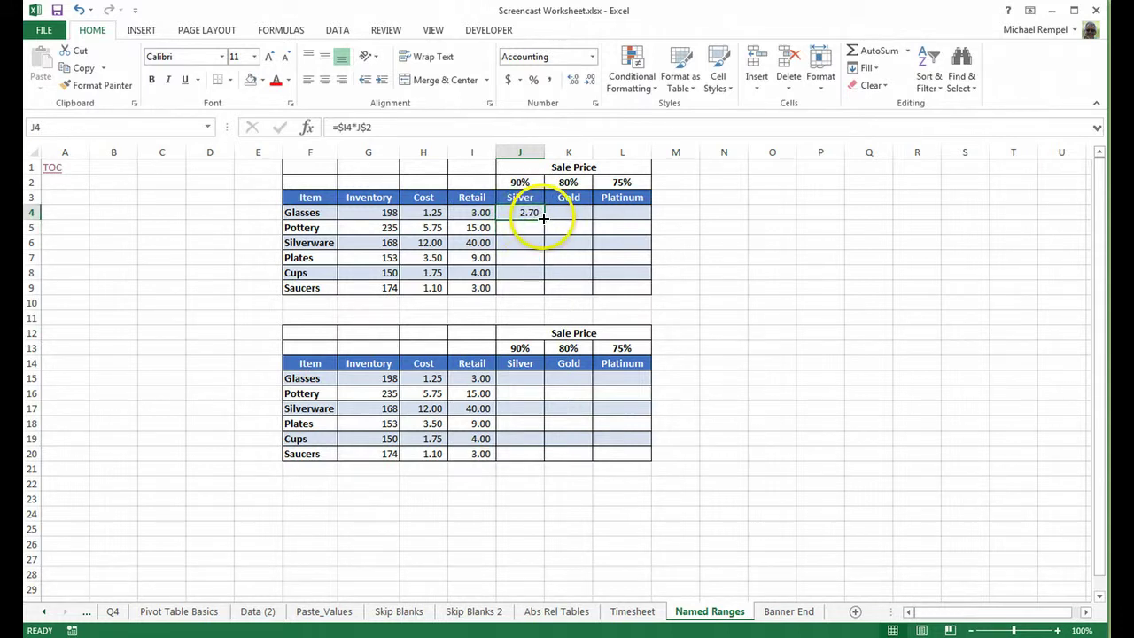
drag(544, 219, 665, 308)
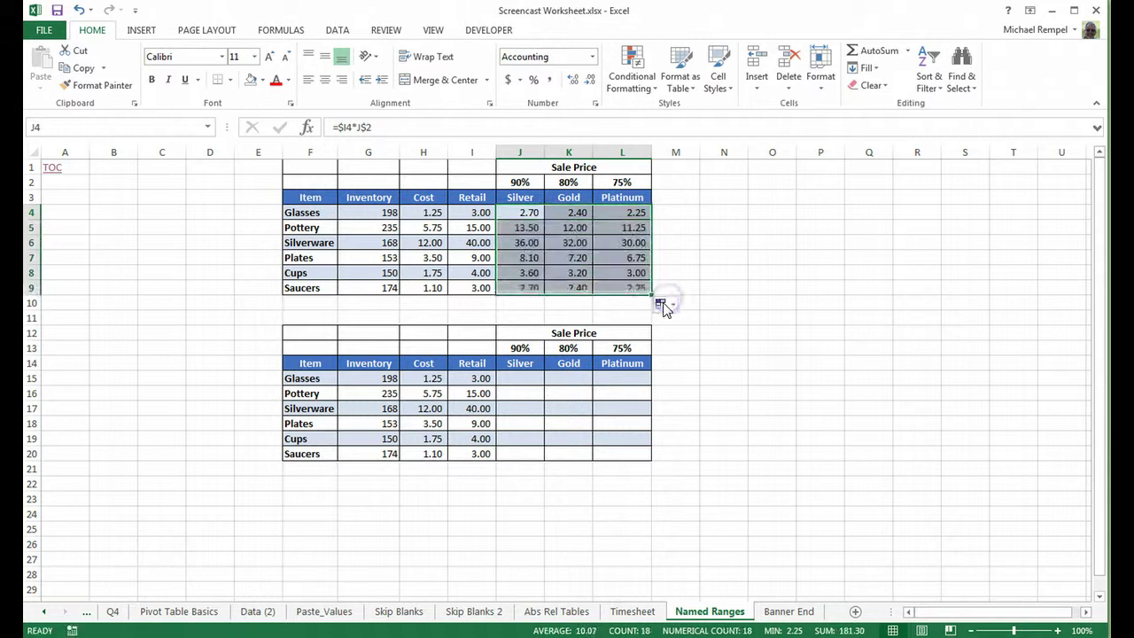
click(562, 257)
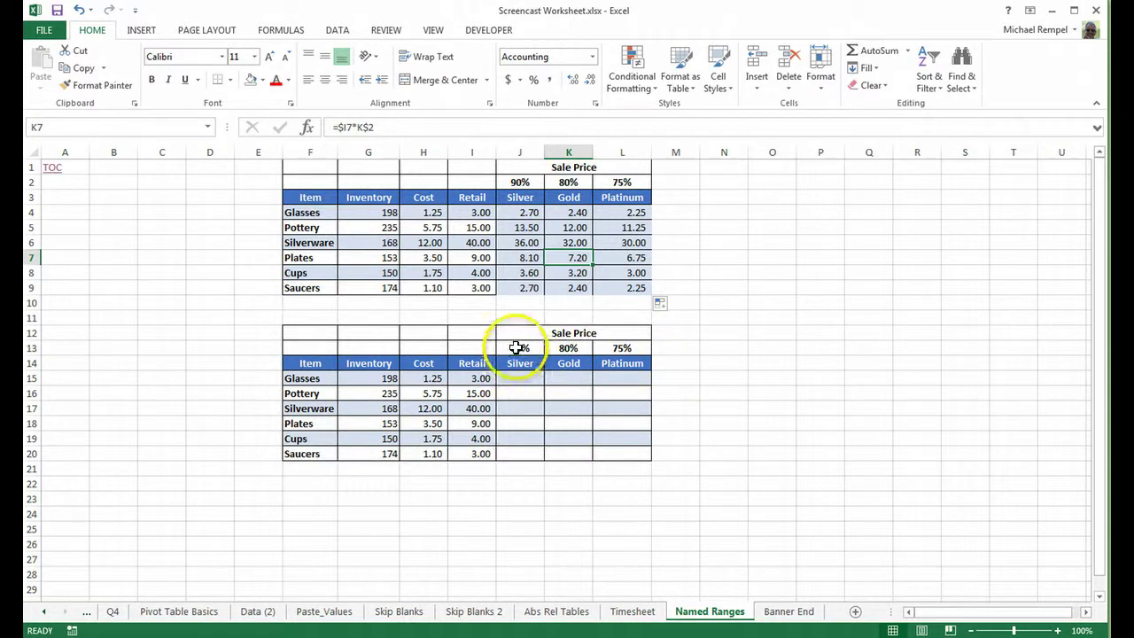
drag(515, 347, 580, 347)
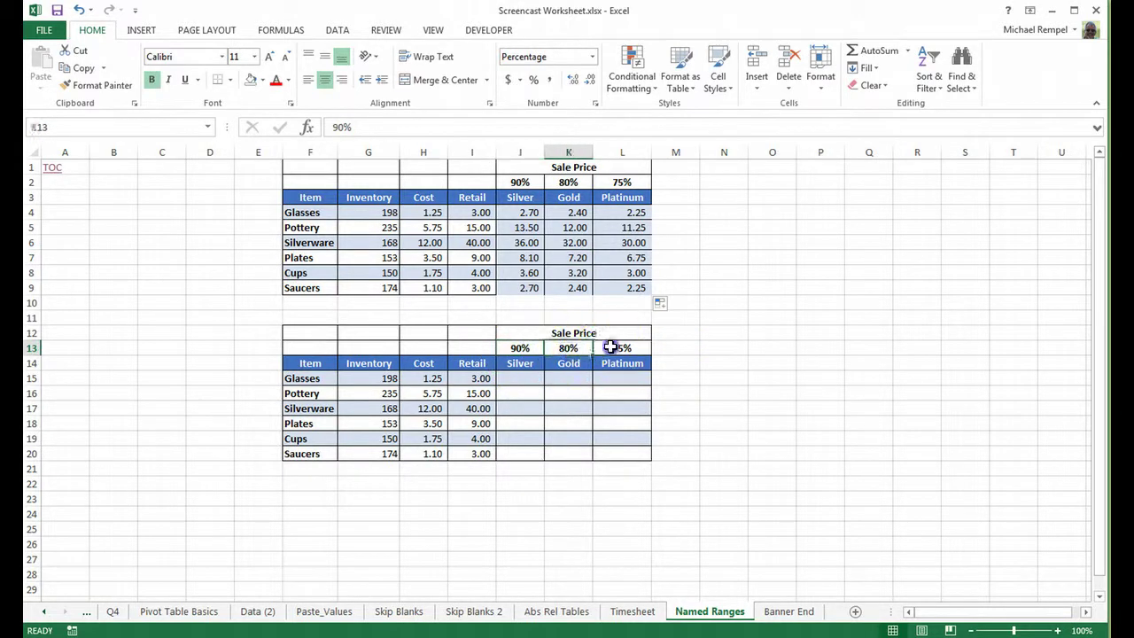
click(517, 365)
click(559, 365)
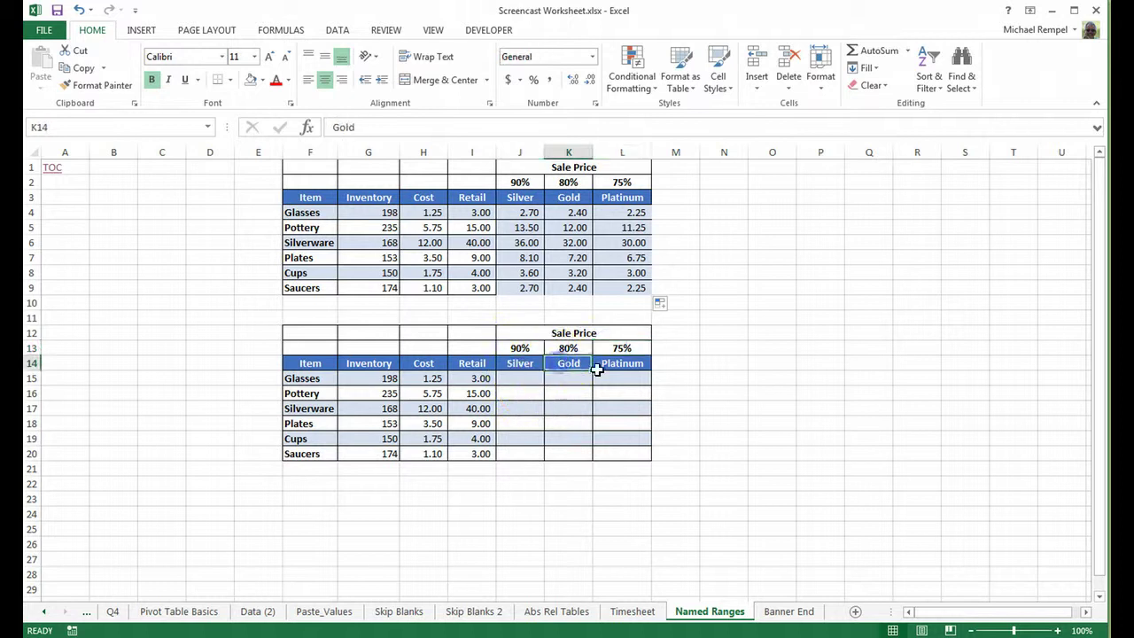
click(607, 367)
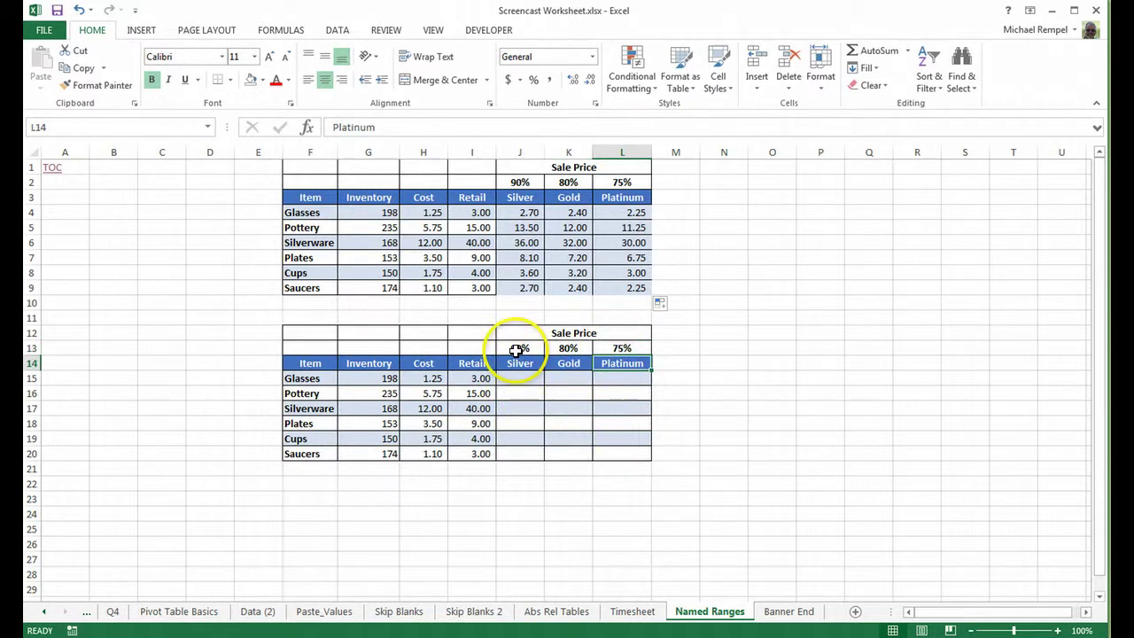
Name the second table's discount cells, giving J13 the name Silver and K13 the name Gold
click(516, 348)
click(84, 128)
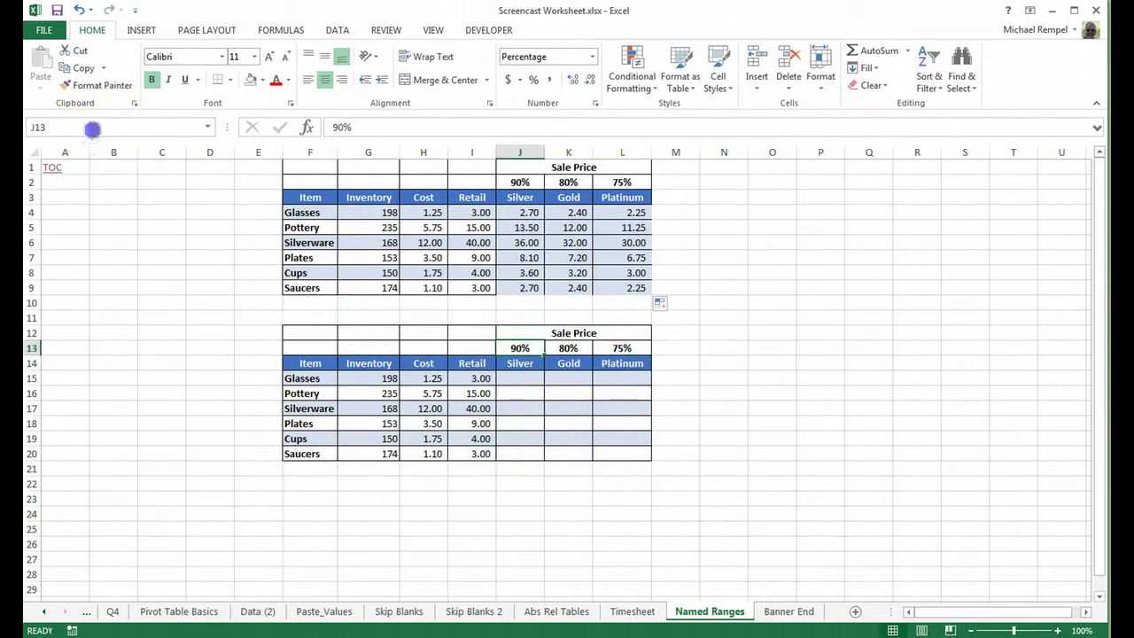
text(Silver)
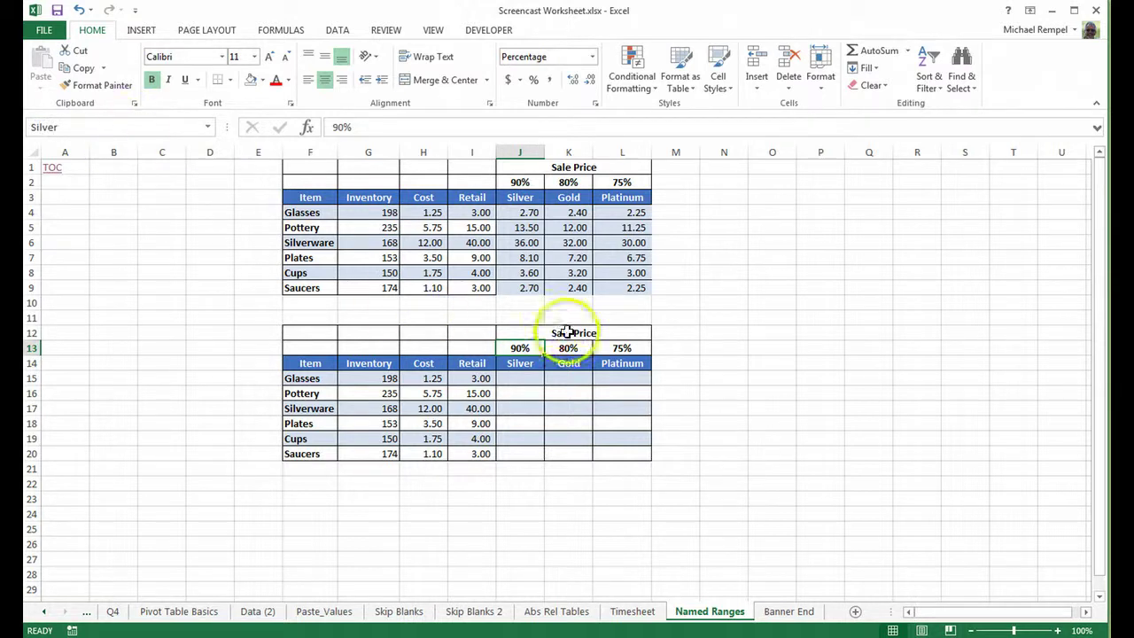
click(561, 351)
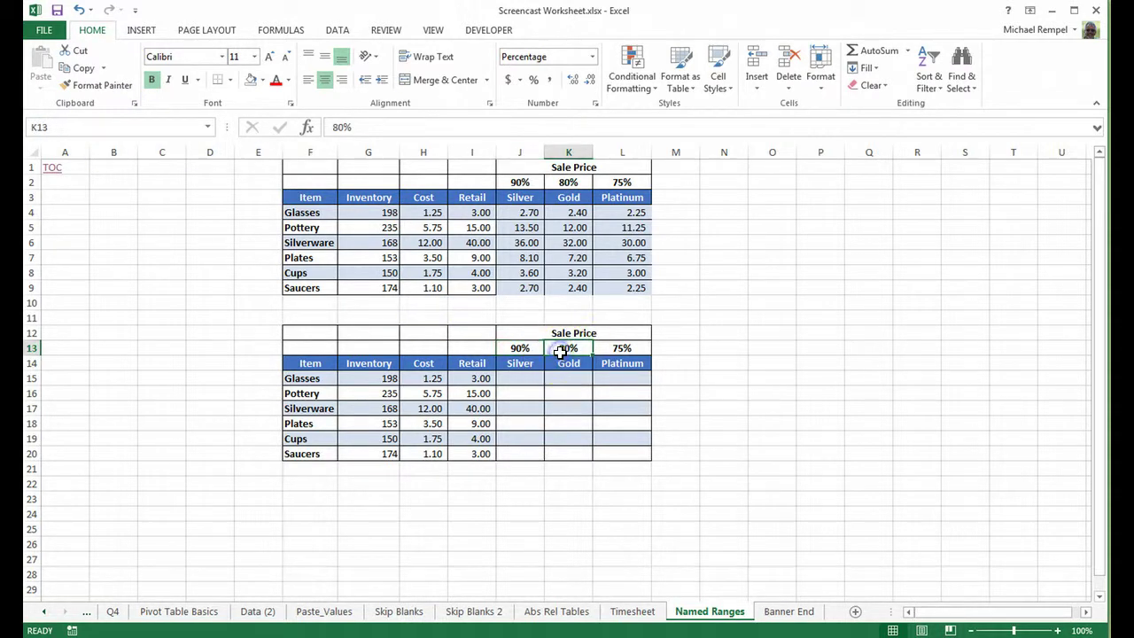
click(68, 127)
text(Gold)
key(Return)
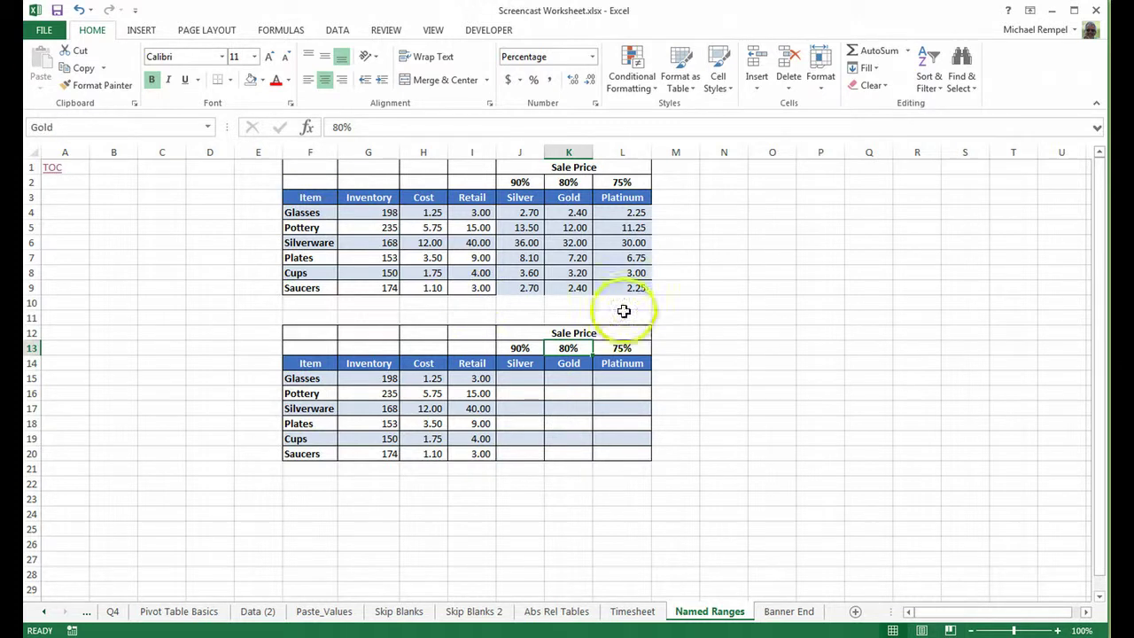
Give the 75% discount cell L13 the name Platinum
click(625, 348)
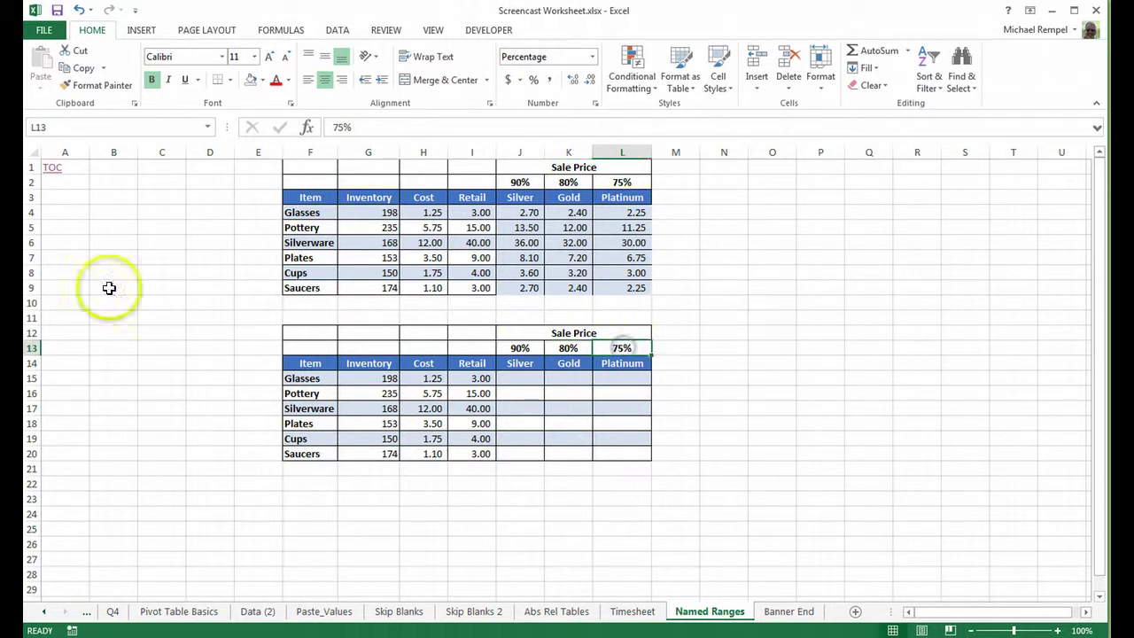
click(57, 127)
text(Plat)
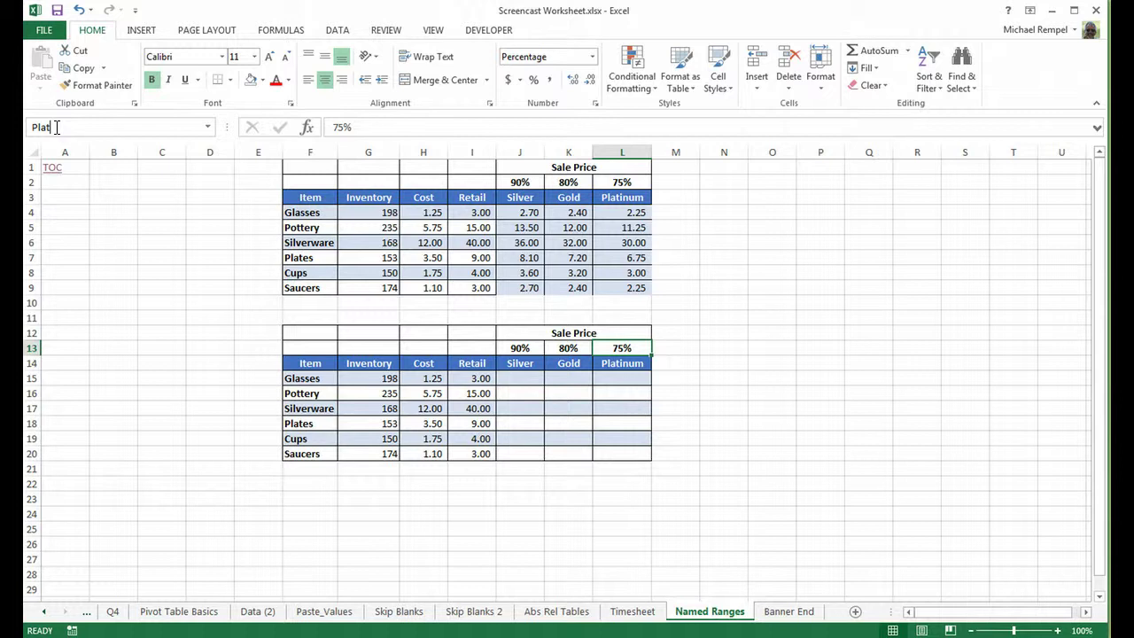
text(inum)
key(Return)
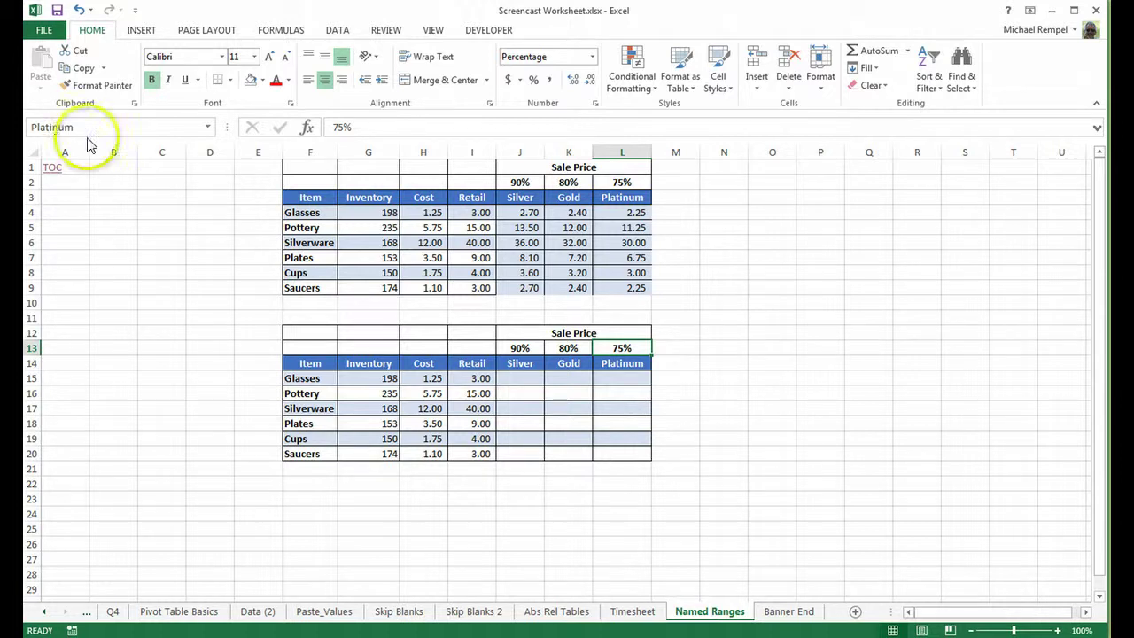
Convert the range F14:L20 into an Excel table with headers
click(526, 405)
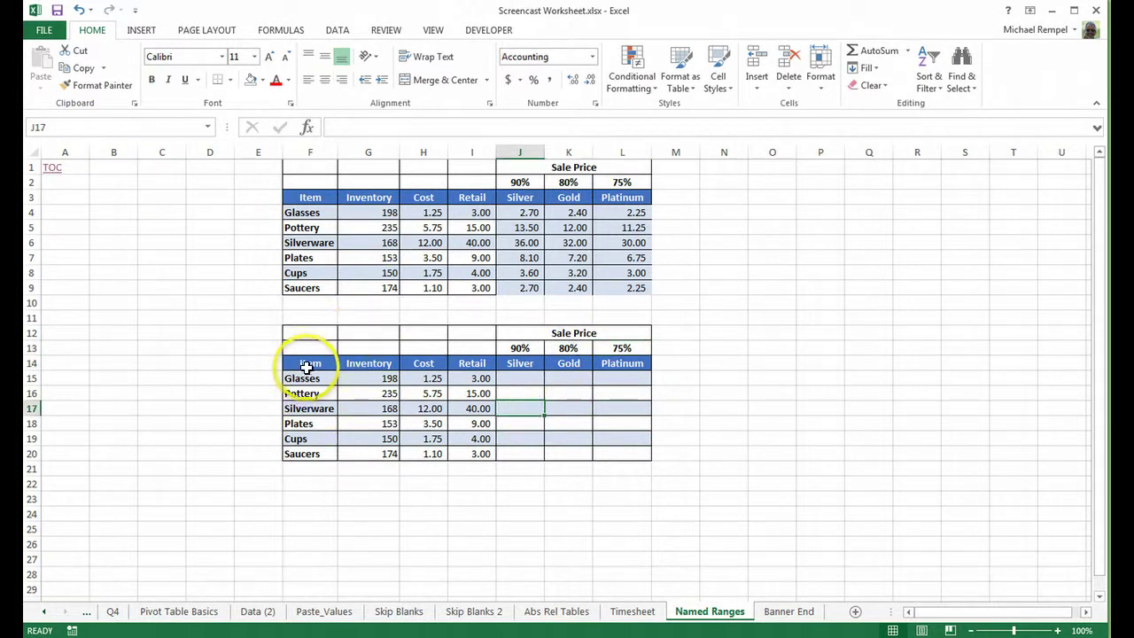
drag(304, 362, 629, 448)
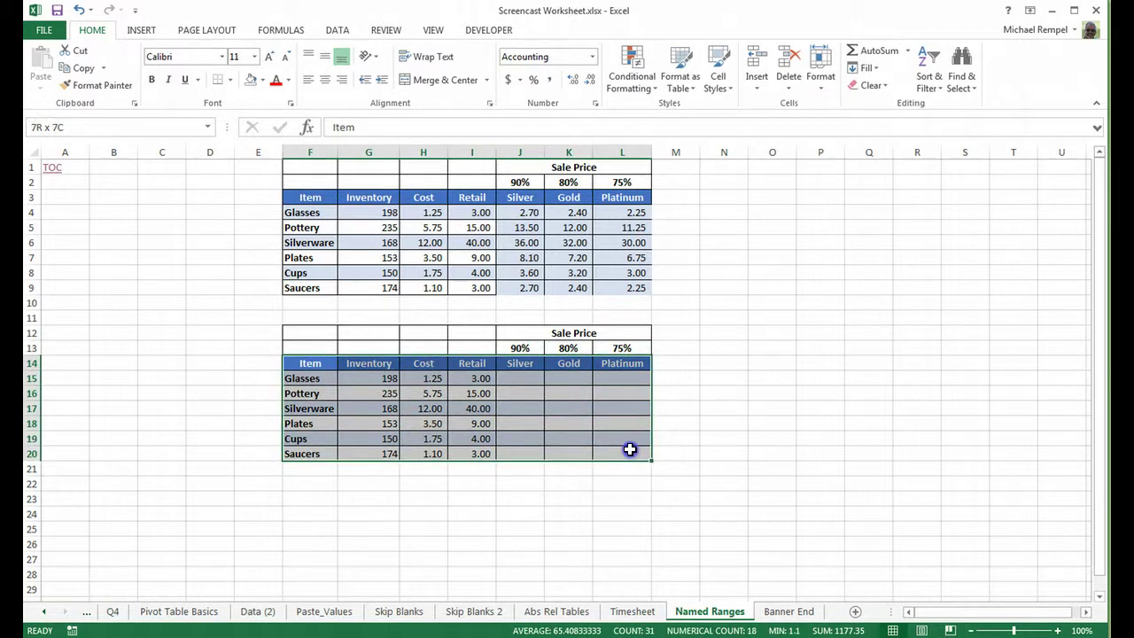
key(ctrl+t)
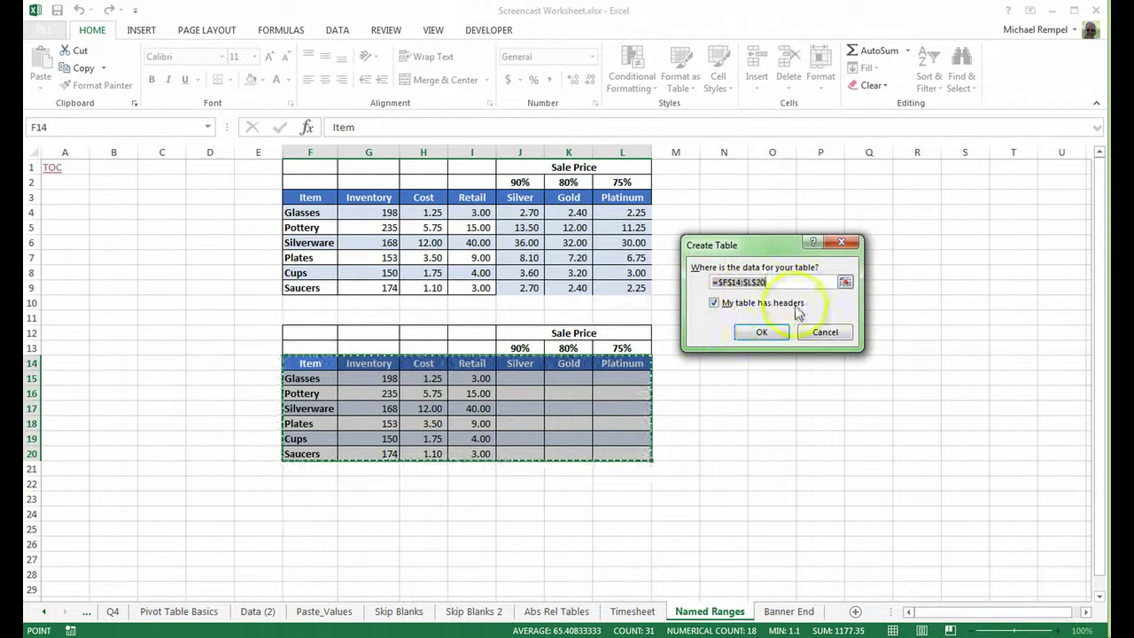
click(762, 331)
click(520, 409)
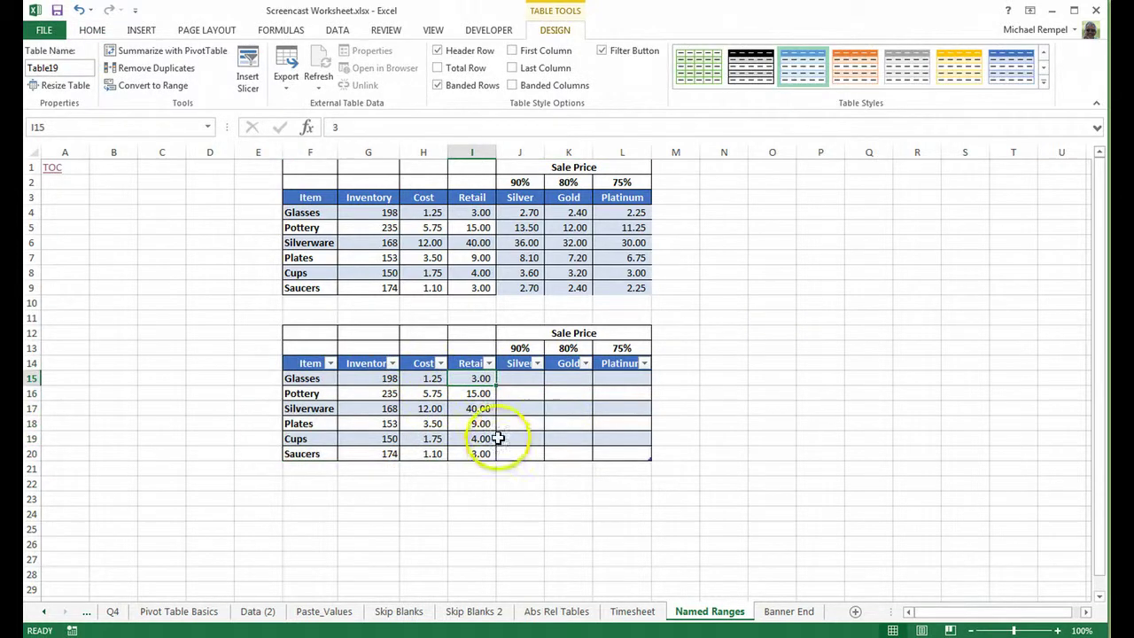
click(514, 378)
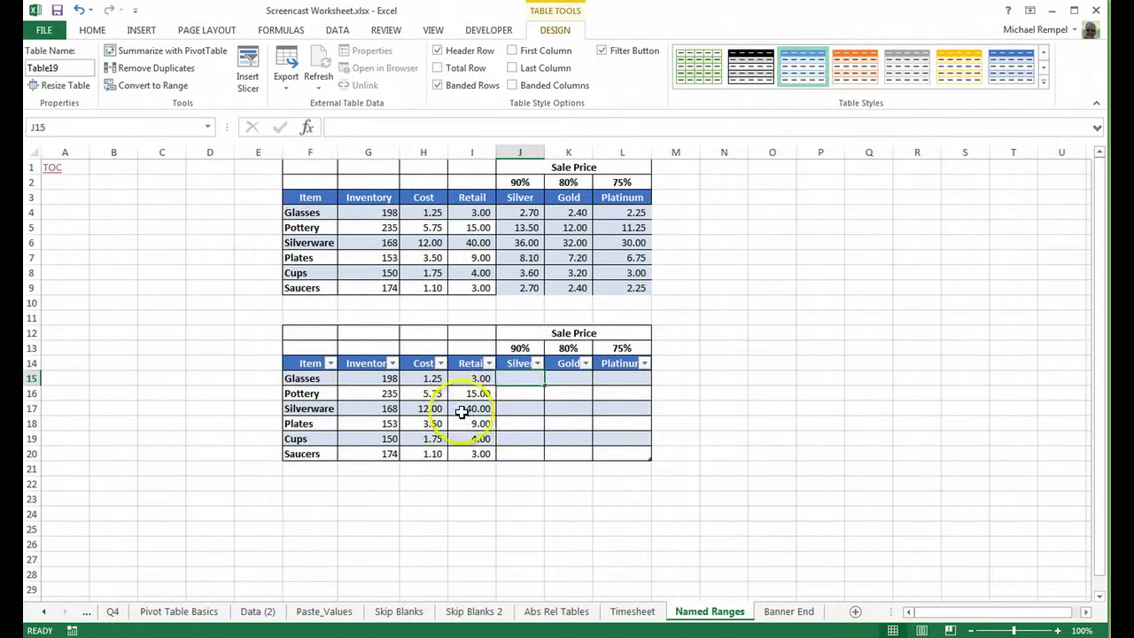
text(=)
click(476, 379)
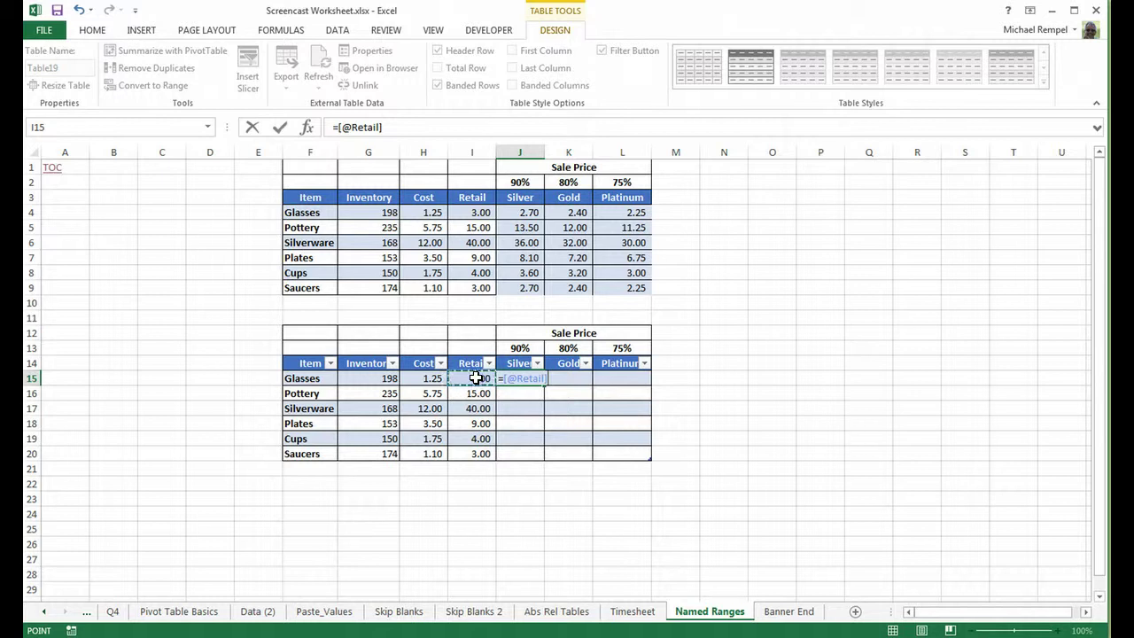
text(*)
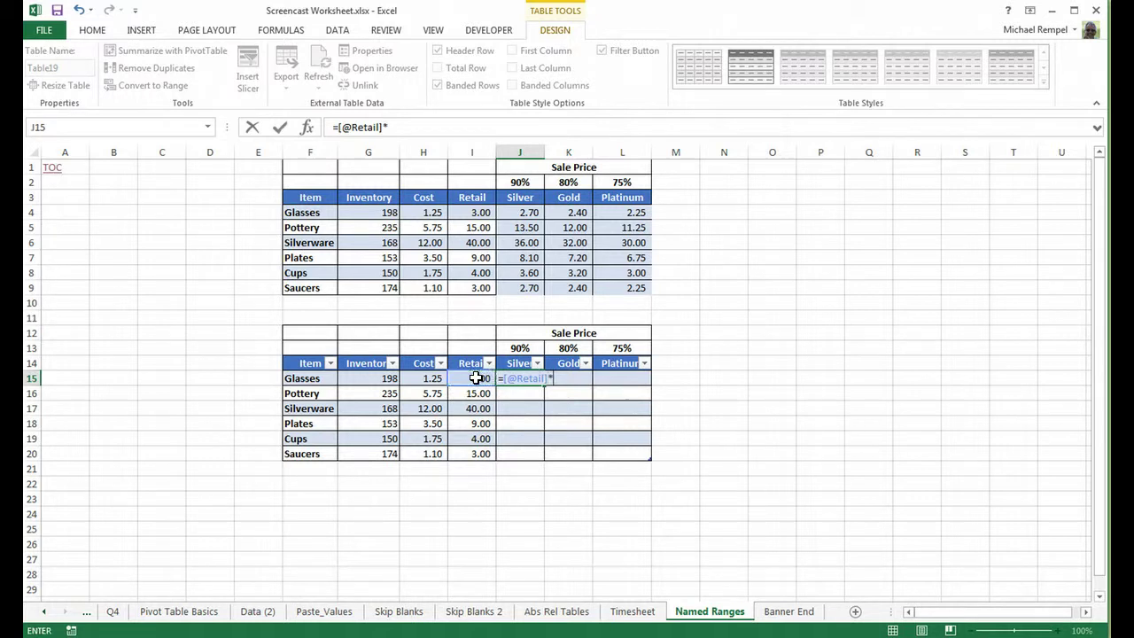
click(516, 350)
key(Return)
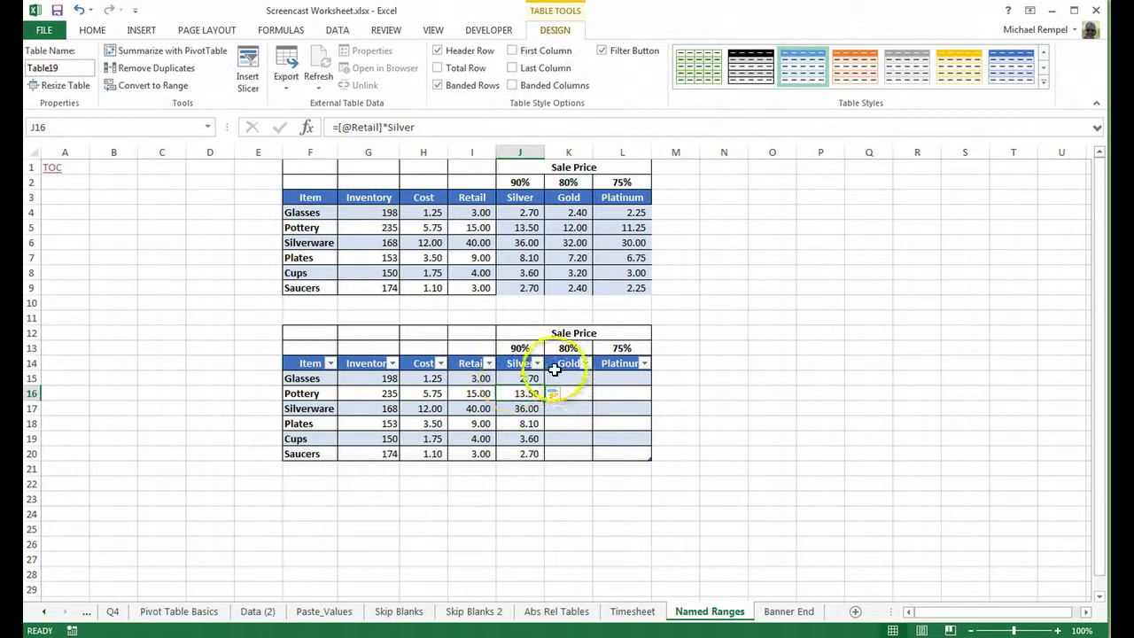
click(564, 376)
text(=)
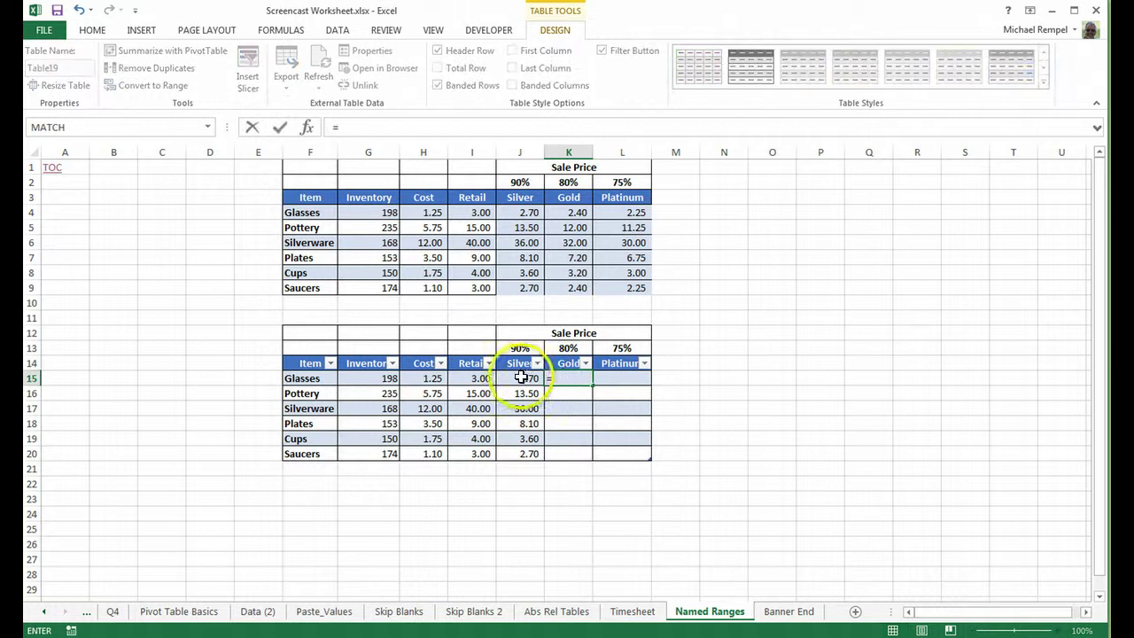
click(476, 378)
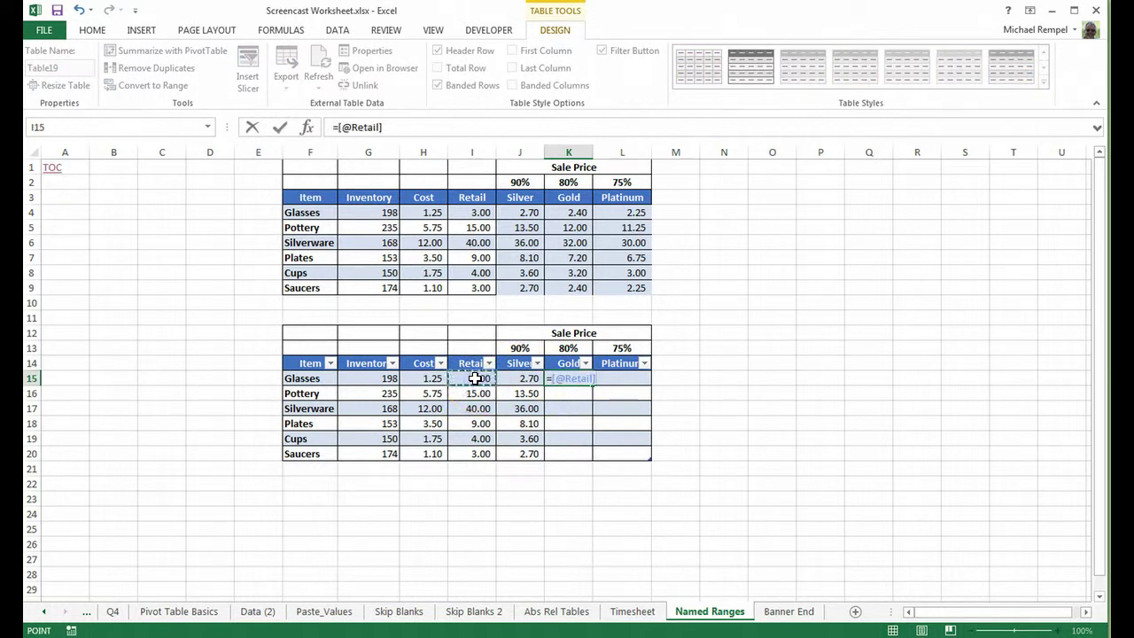
text(*)
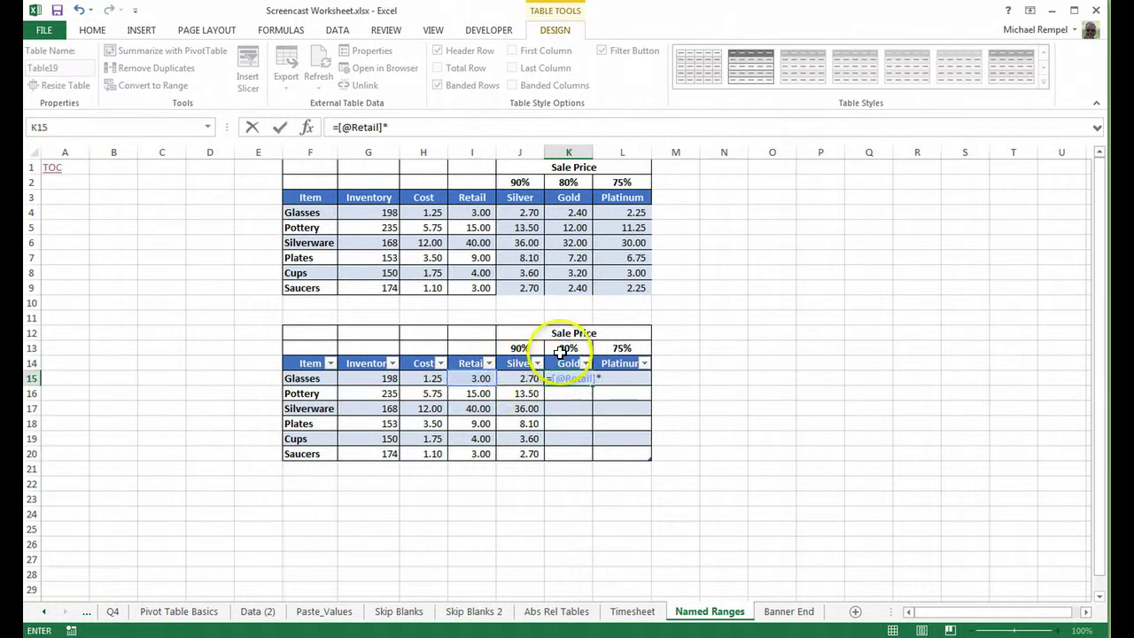
click(563, 350)
key(Return)
click(602, 364)
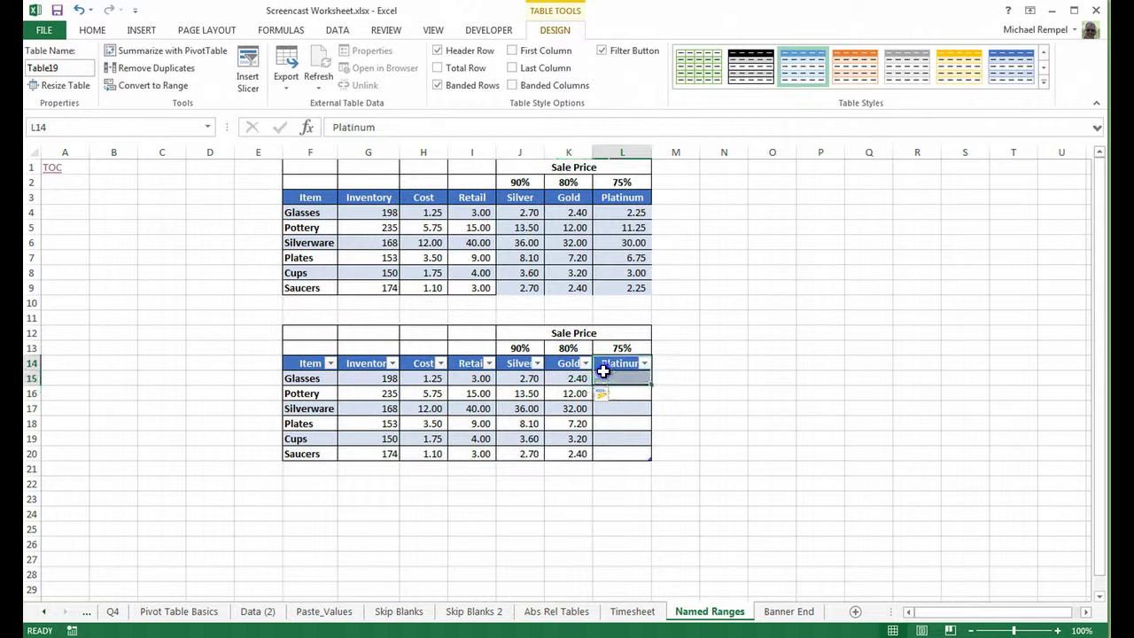
click(603, 386)
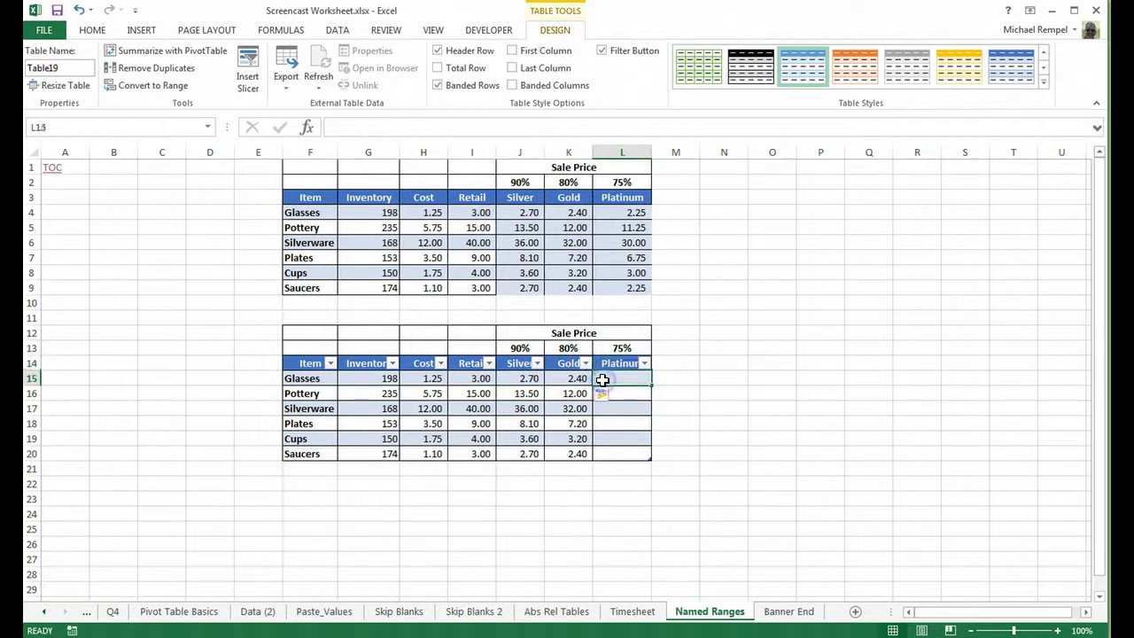
text(=)
click(476, 379)
text(*)
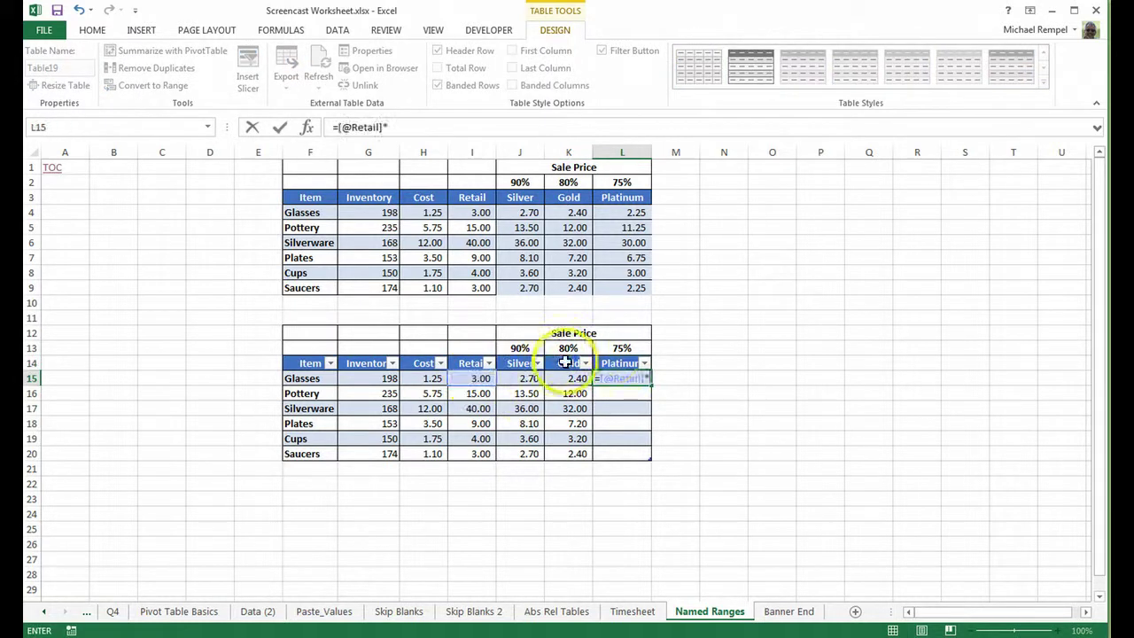
click(621, 349)
key(Return)
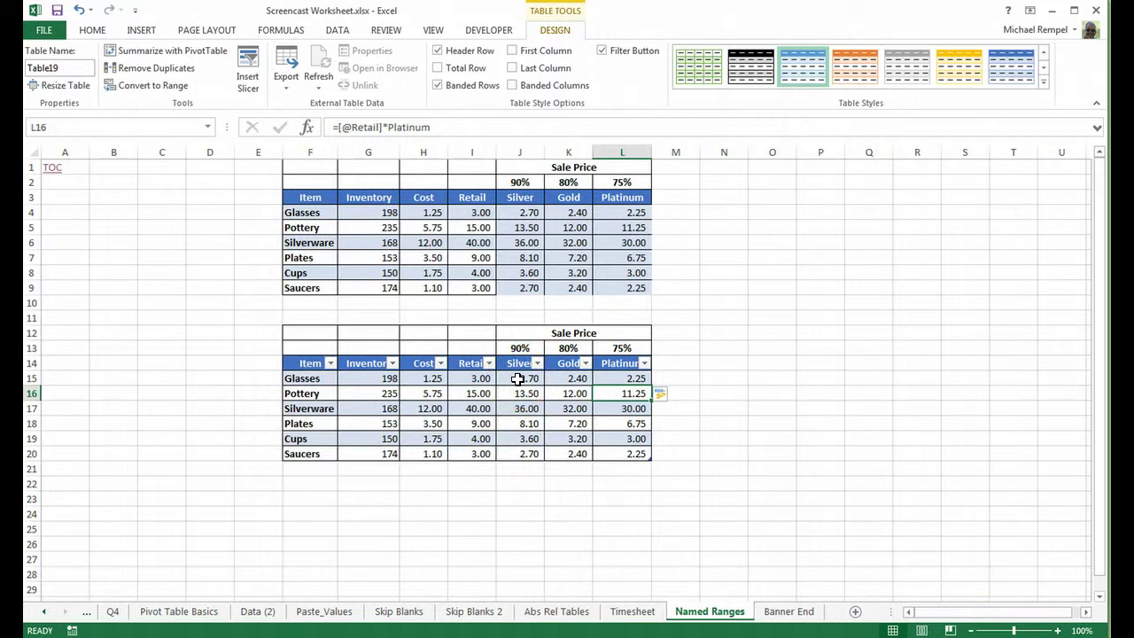
Check the formulas in the table's Silver, Gold and Platinum columns and open the Banner End sheet
click(518, 379)
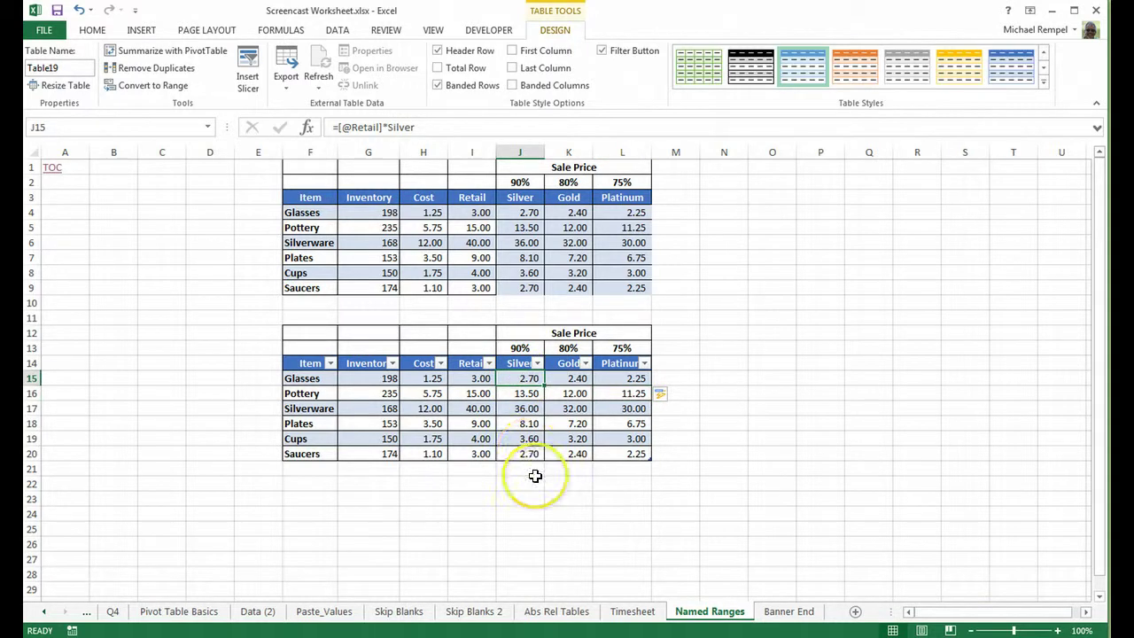
click(529, 427)
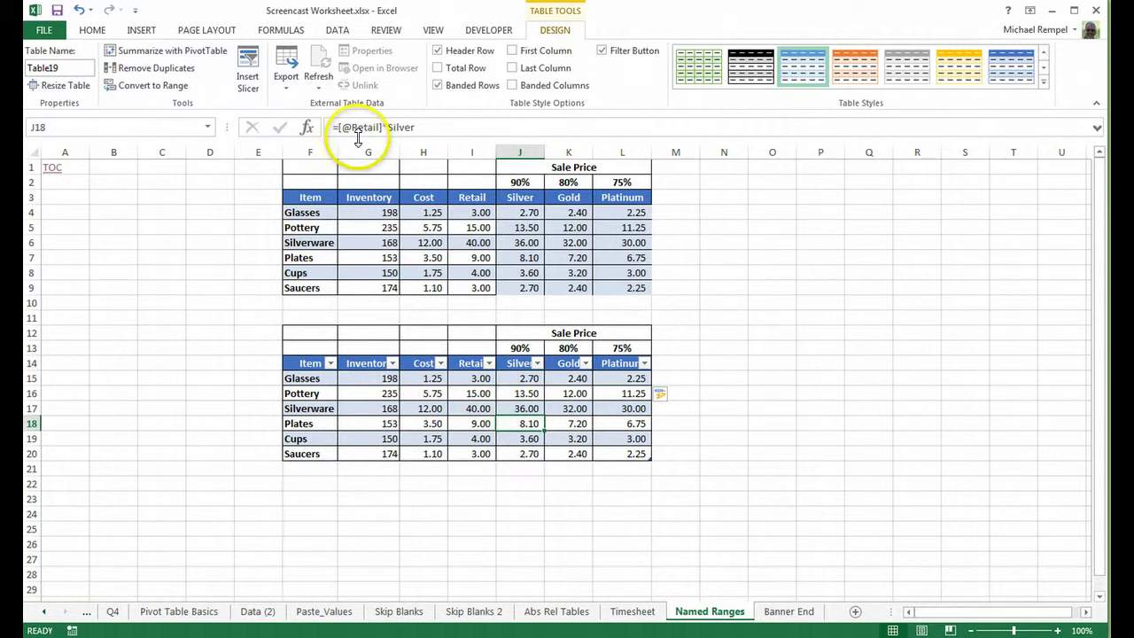
click(571, 409)
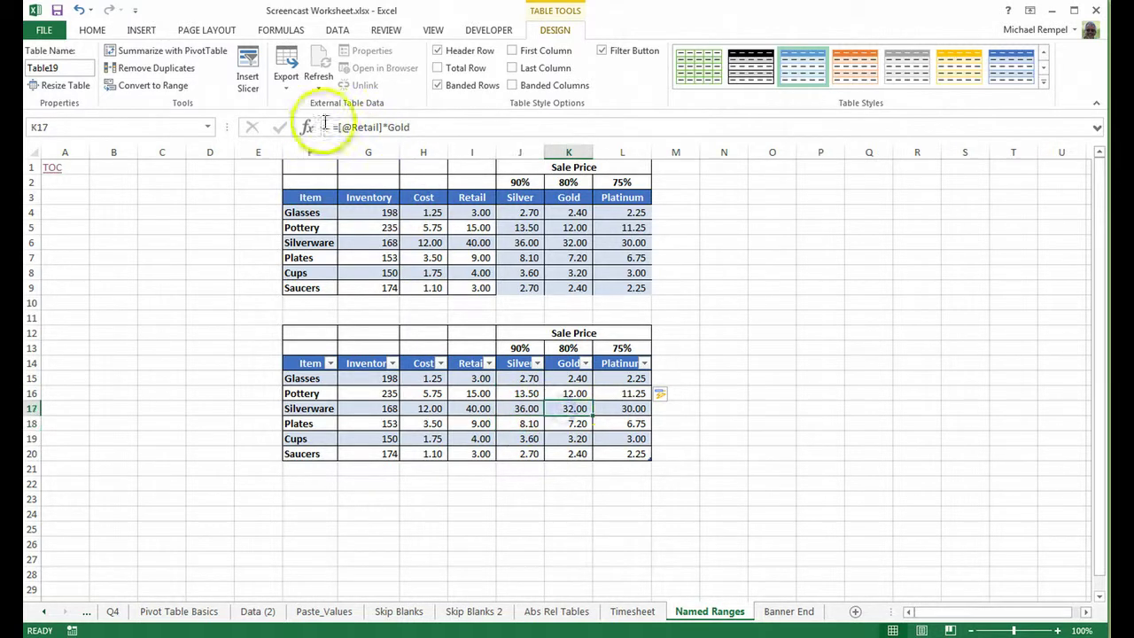
click(631, 438)
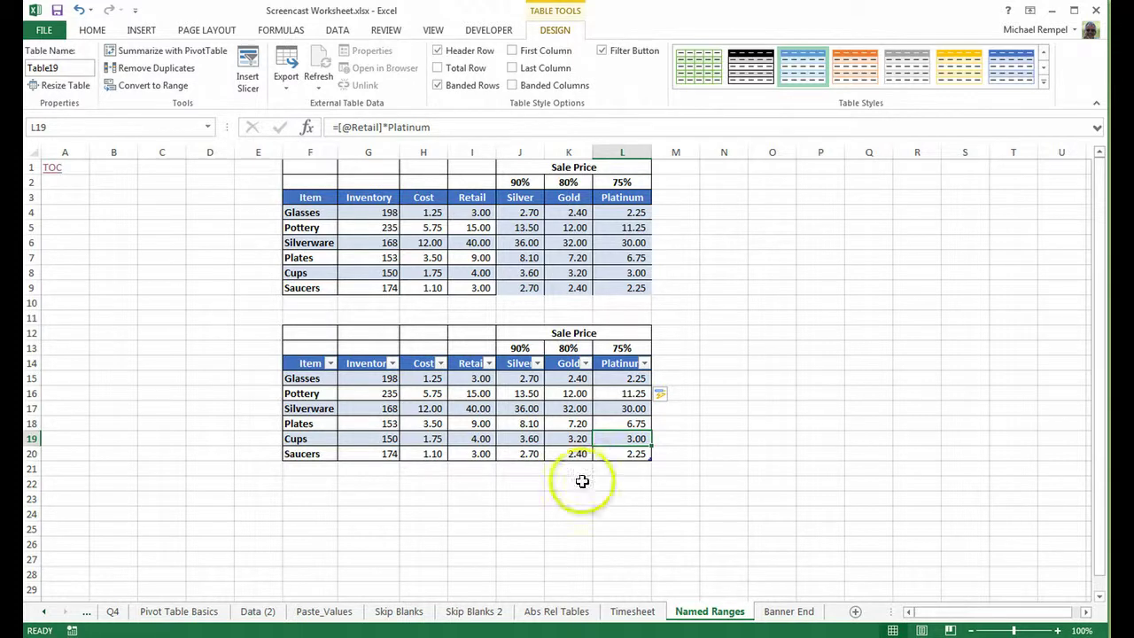
click(787, 611)
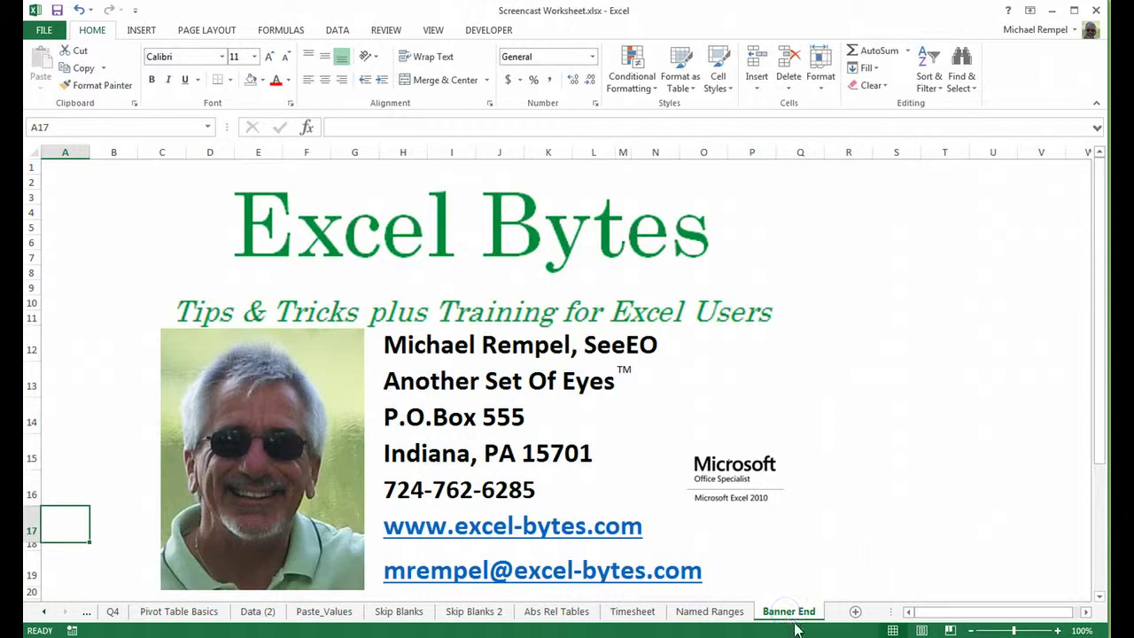